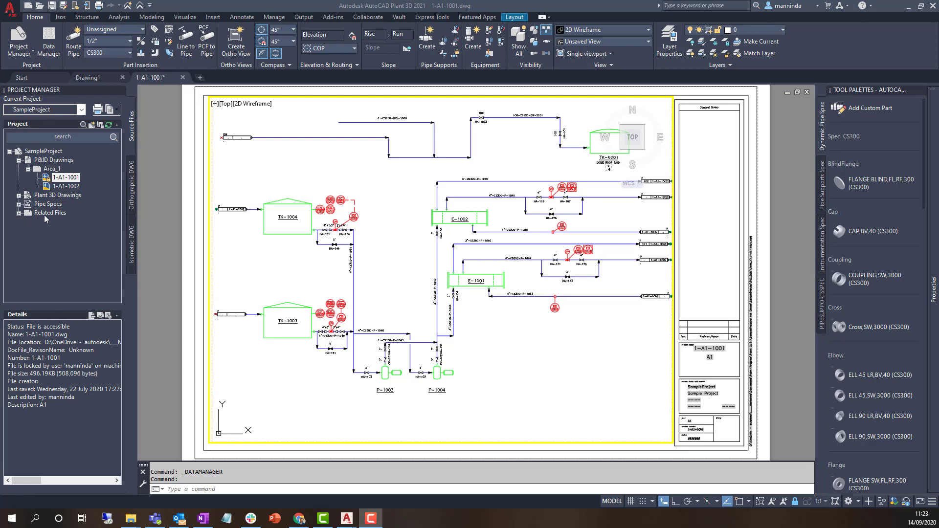
Open the Data Manager's Project Reports and show the Control Valve List with its 4 records.
{"action": "left_click", "coordinate": [50, 47]}
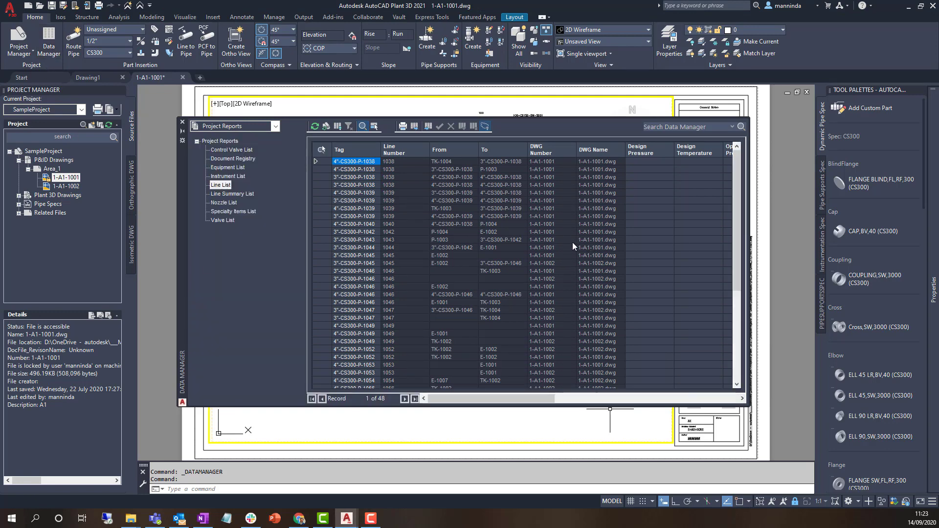
{"action": "left_click", "coordinate": [275, 127]}
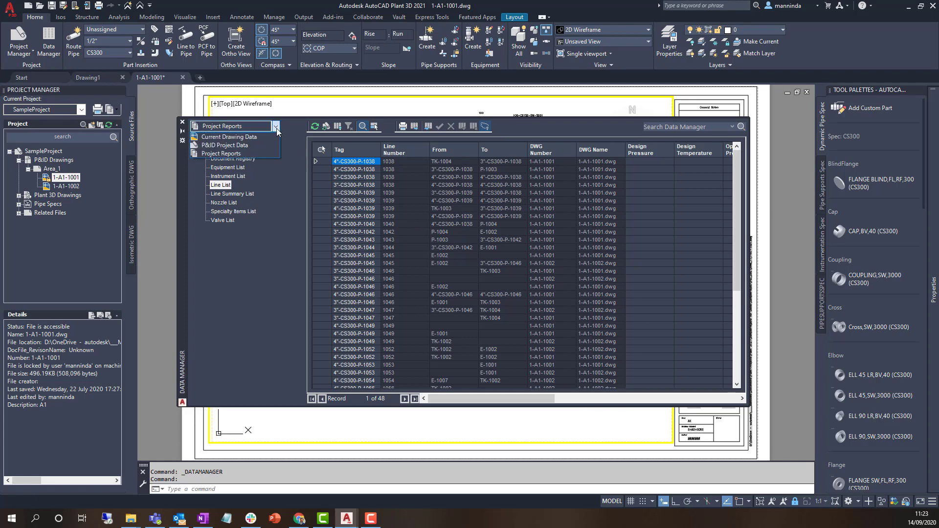
{"action": "left_click", "coordinate": [243, 154]}
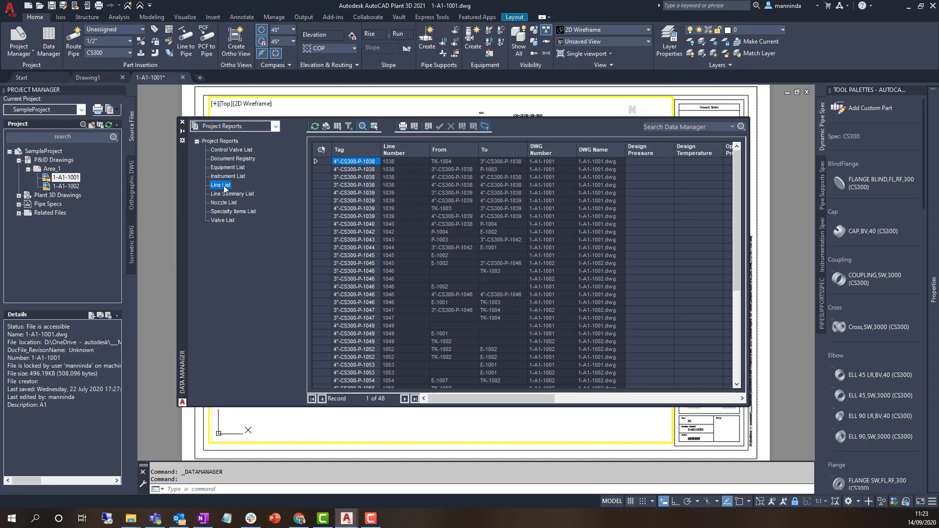
{"action": "left_click", "coordinate": [235, 154]}
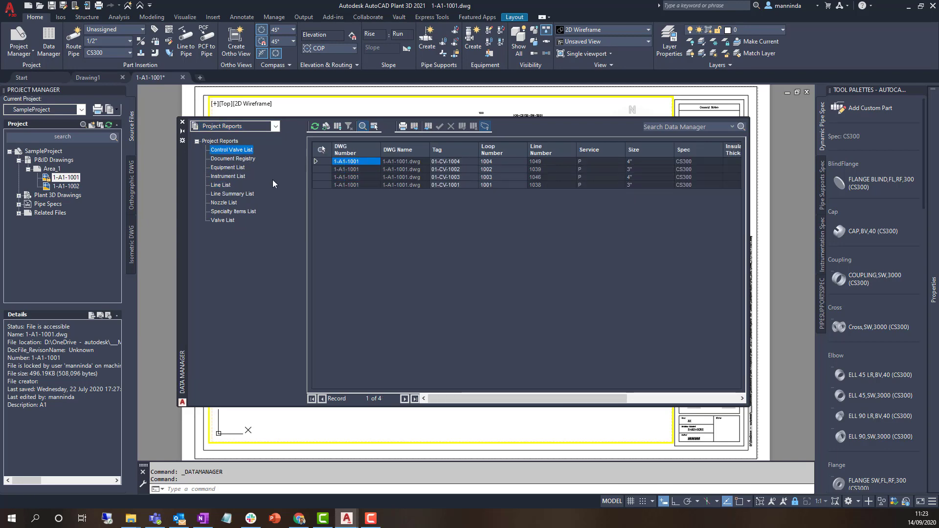
Export the Control Valve List as Excel 97-2003 'SampleProject-Control Valve List.xls' and close the Data Manager.
{"action": "left_click", "coordinate": [414, 126]}
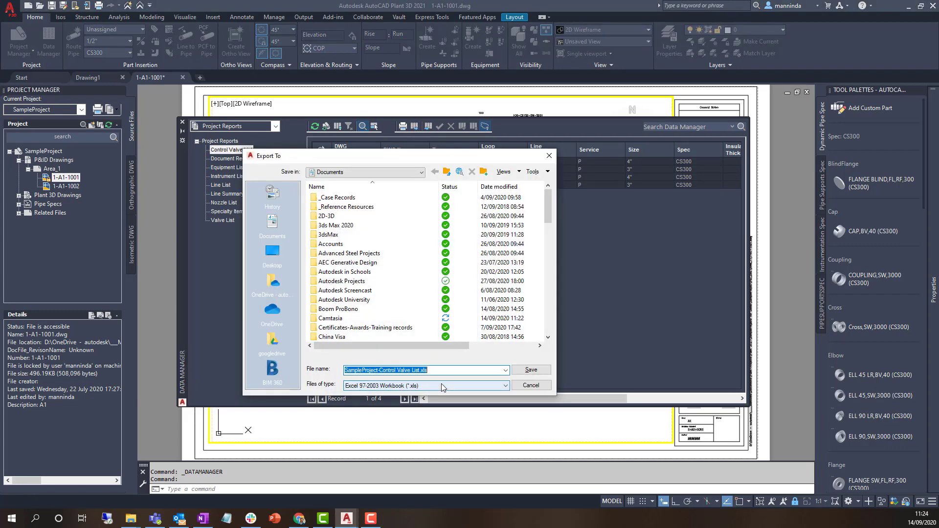
{"action": "left_click", "coordinate": [506, 386]}
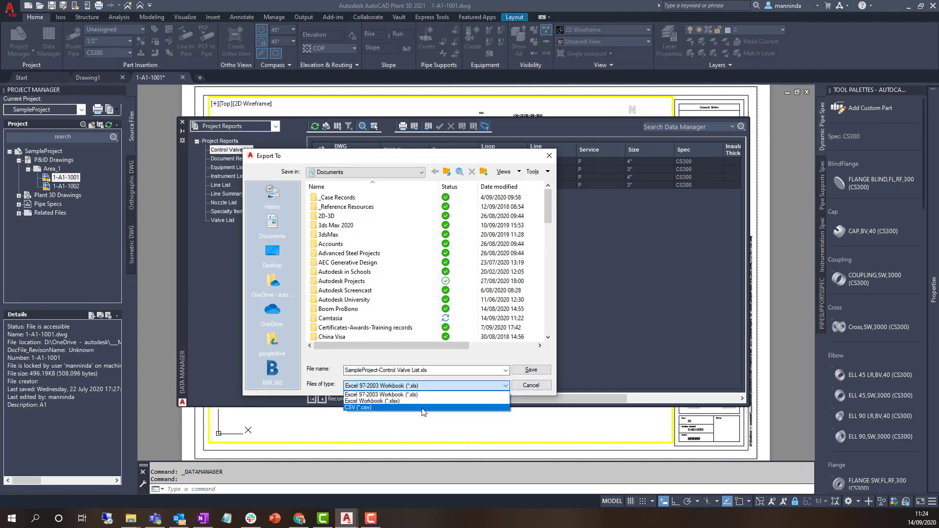
{"action": "left_click", "coordinate": [518, 360]}
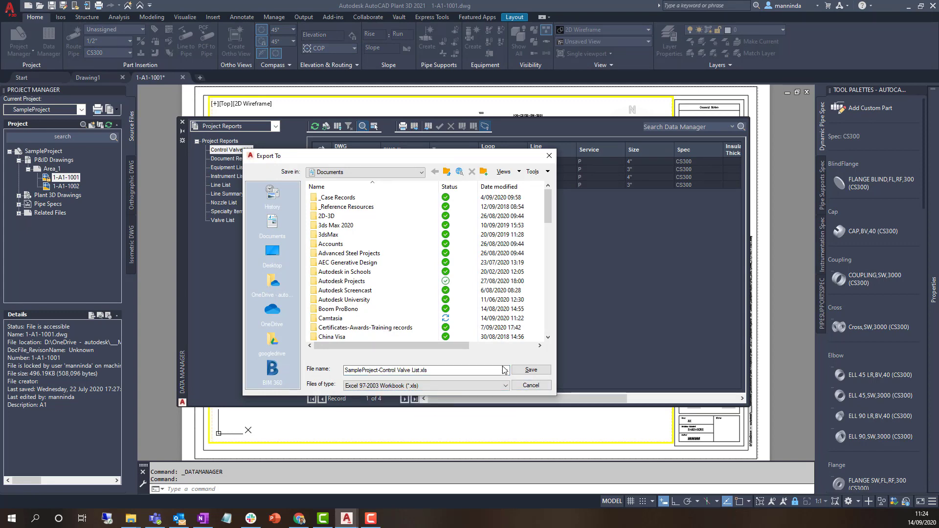
{"action": "left_click", "coordinate": [530, 370]}
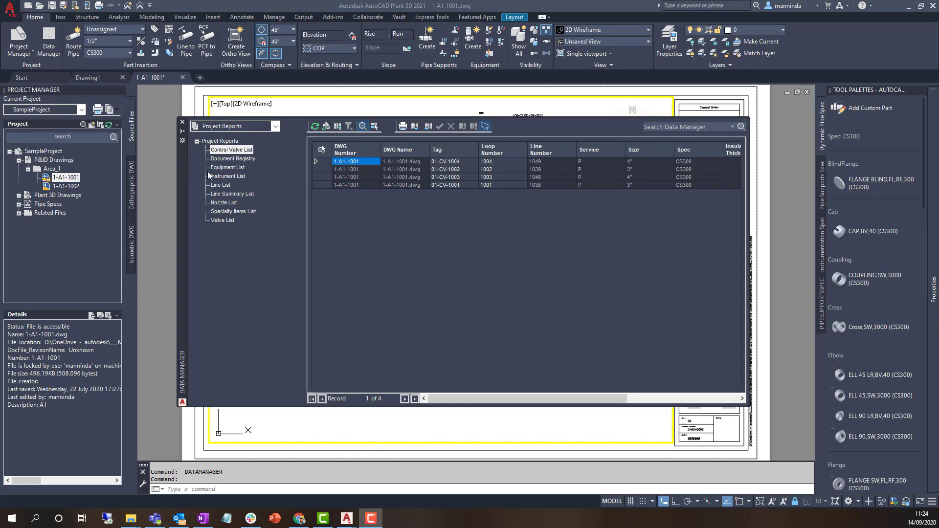
{"action": "left_click", "coordinate": [182, 122]}
{"action": "left_click", "coordinate": [183, 123]}
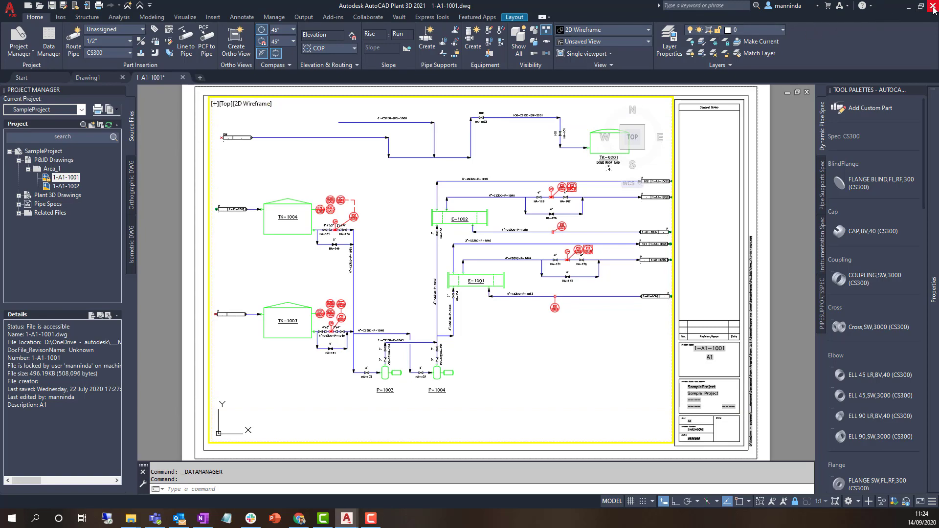
Minimize Plant 3D, start Plant Report Creator from the desktop, and browse for a project file.
{"action": "left_click", "coordinate": [908, 8]}
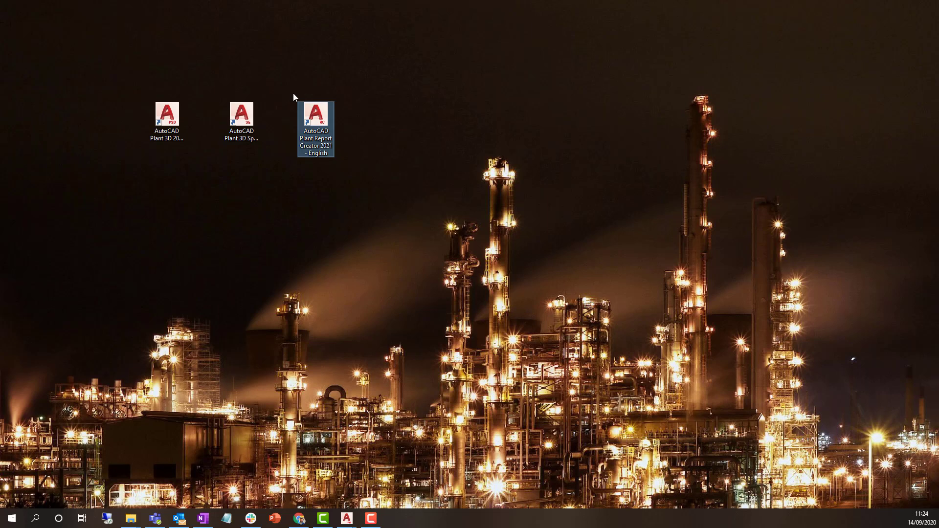
{"action": "double_click", "coordinate": [305, 152]}
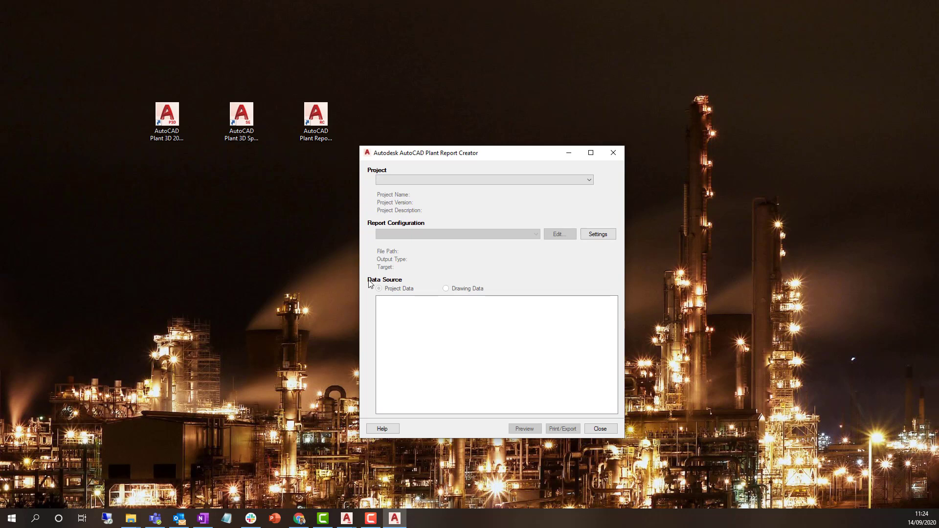
{"action": "left_click", "coordinate": [589, 181]}
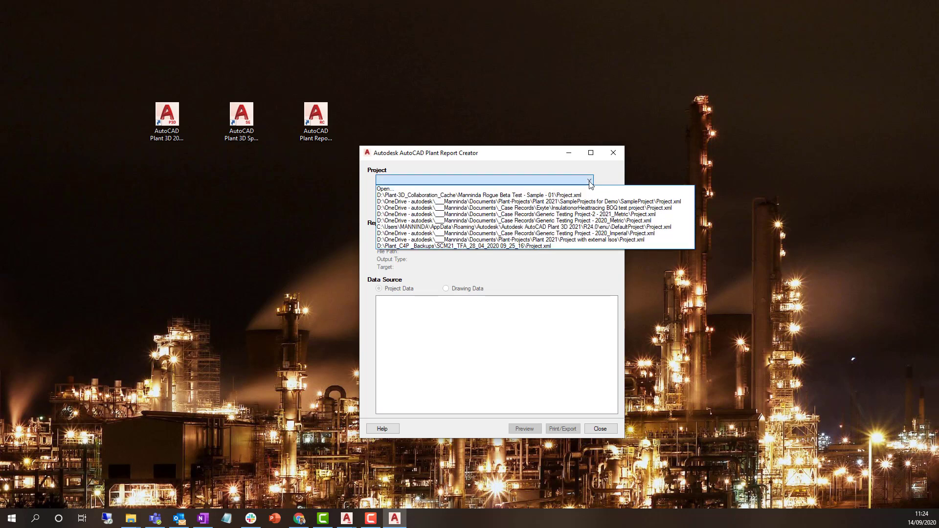
{"action": "left_click", "coordinate": [390, 189]}
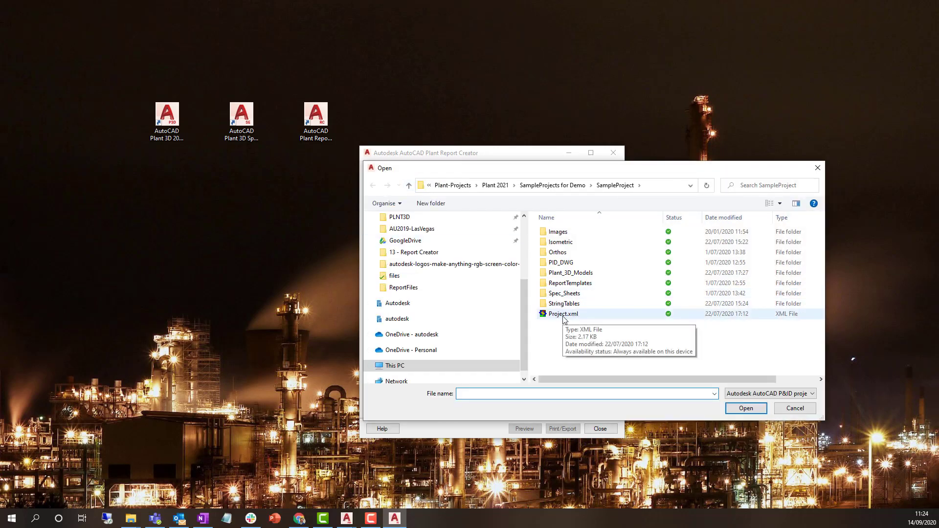
Load SampleProject's Project.xml, review the report configurations, and check the configuration files location in Settings.
{"action": "double_click", "coordinate": [562, 318]}
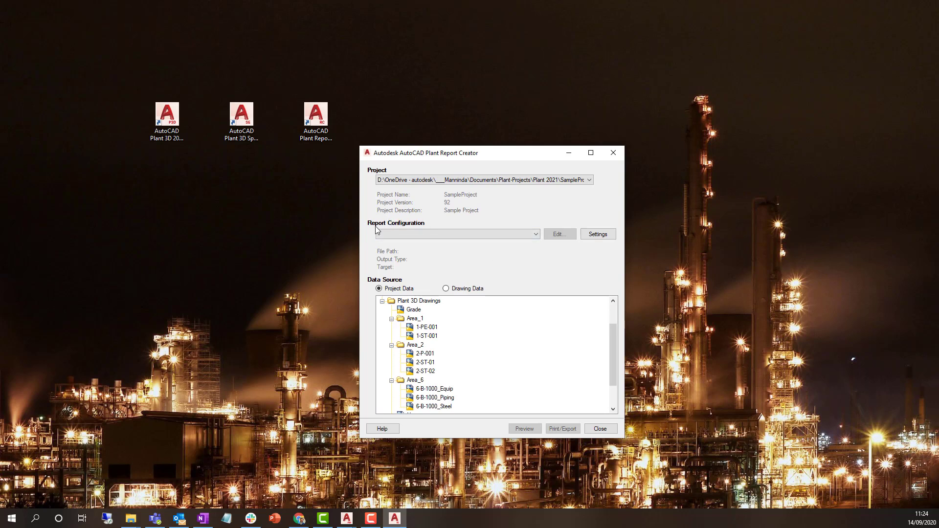
{"action": "left_click", "coordinate": [536, 235]}
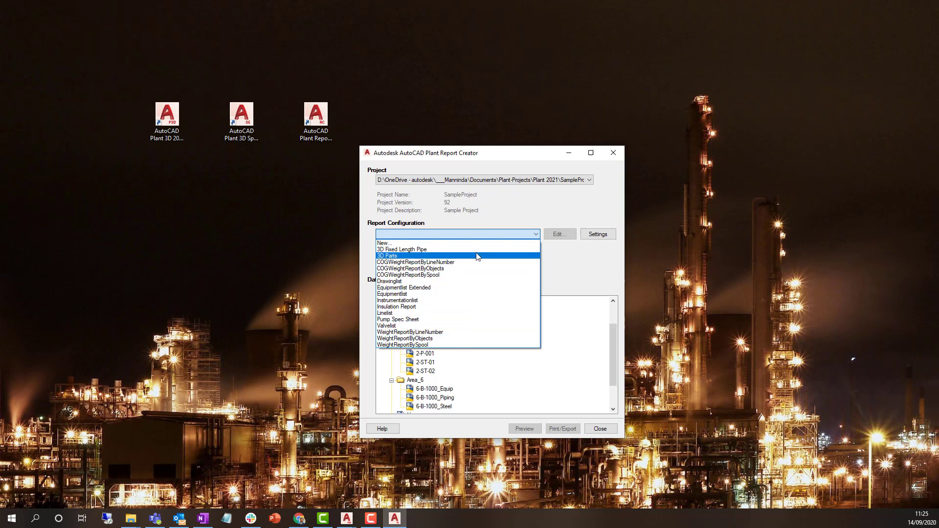
{"action": "left_click", "coordinate": [579, 259]}
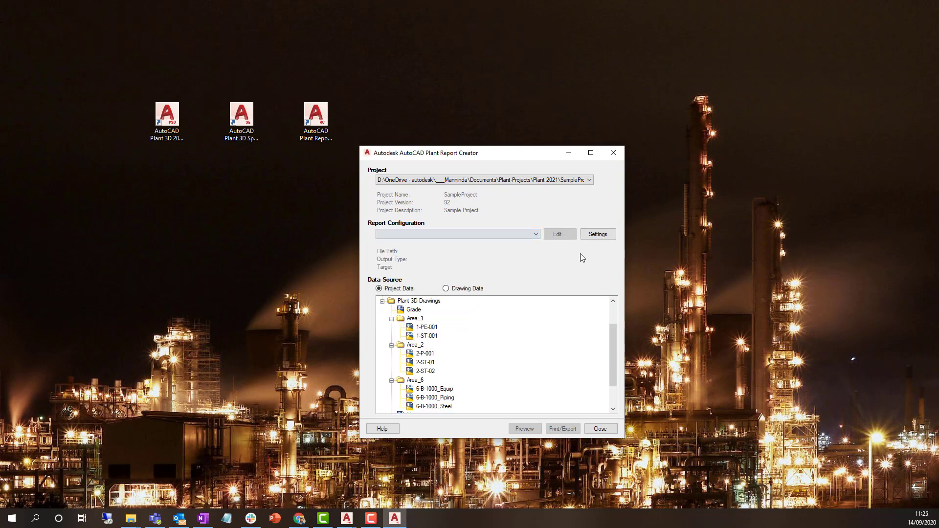
{"action": "left_click", "coordinate": [598, 235]}
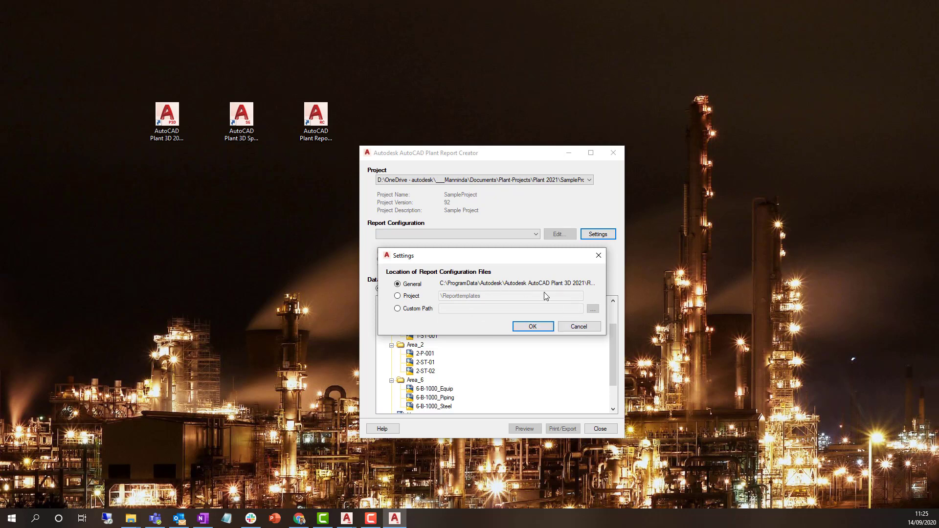
Close Settings unchanged and try the 3D Fixed Length Pipe report configuration.
{"action": "left_click", "coordinate": [579, 327]}
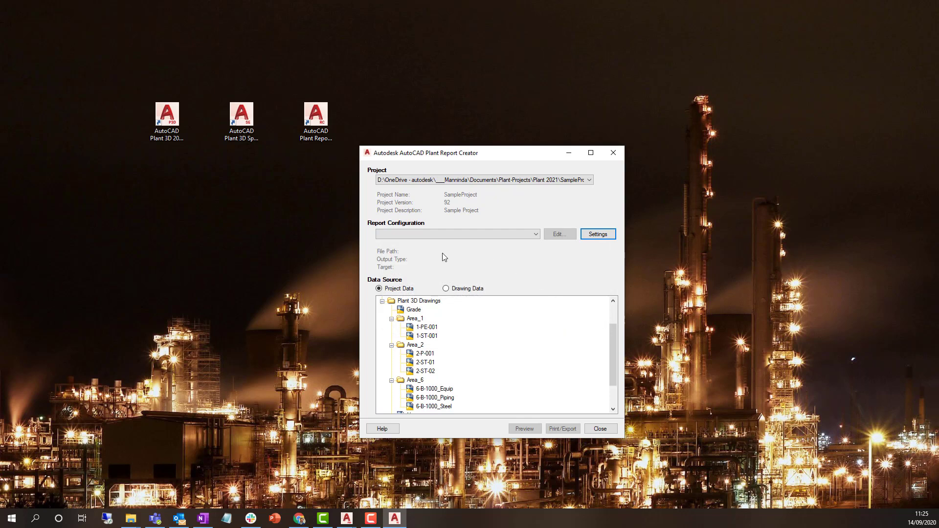
{"action": "left_click", "coordinate": [536, 234]}
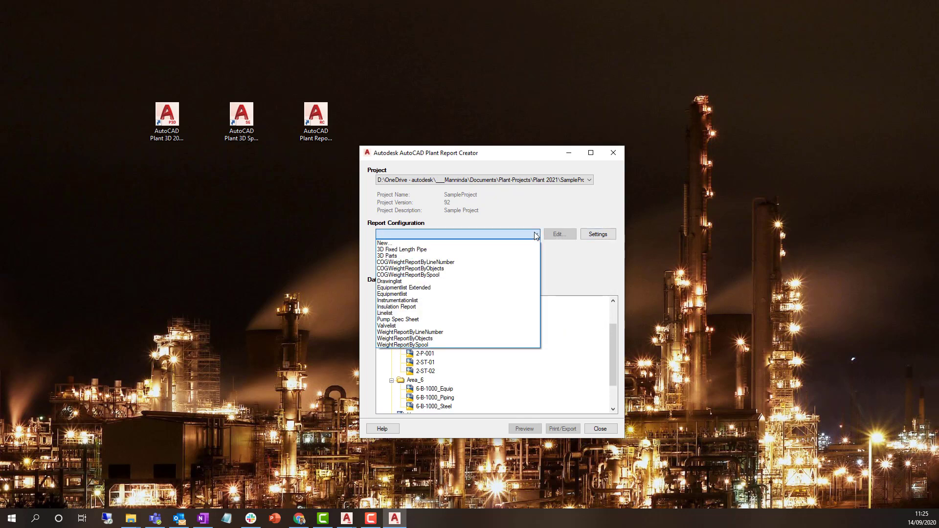
{"action": "left_click", "coordinate": [504, 251]}
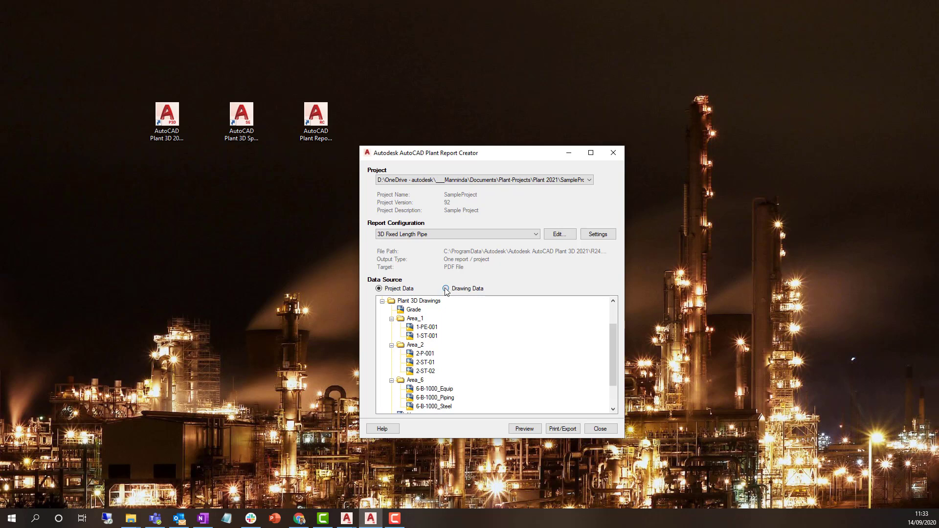
Use drawing data with only 1-A1-1001 ticked (1-A1-1002 unticked) and choose the Linelist configuration.
{"action": "left_click", "coordinate": [446, 289]}
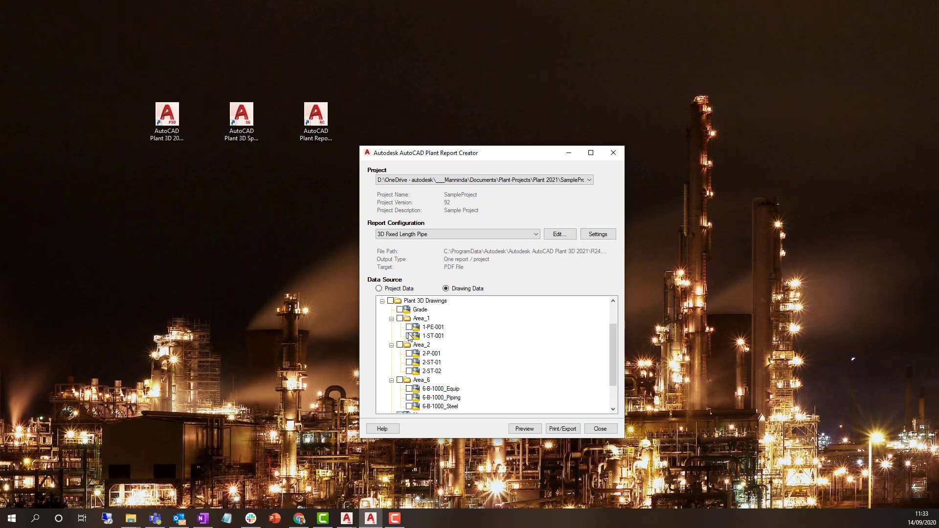
{"action": "scroll", "coordinate": [409, 330], "scroll_direction": "up", "scroll_amount": 2}
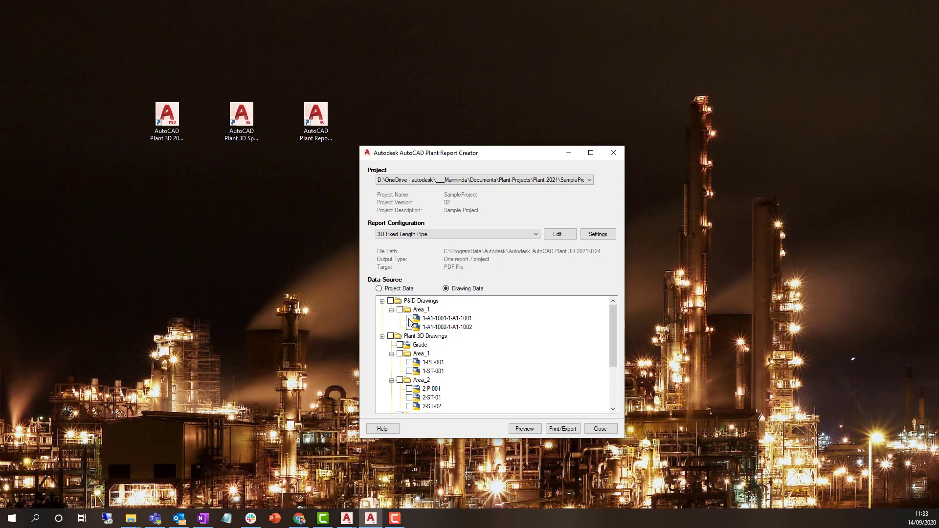
{"action": "left_click", "coordinate": [408, 319]}
{"action": "left_click", "coordinate": [409, 327]}
{"action": "left_click", "coordinate": [409, 327]}
{"action": "left_click", "coordinate": [532, 239]}
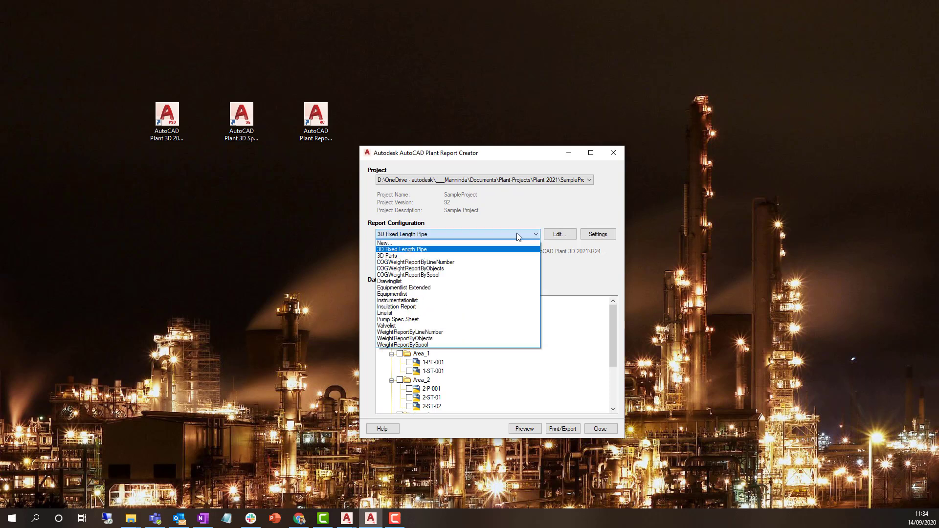
{"action": "left_click", "coordinate": [483, 314]}
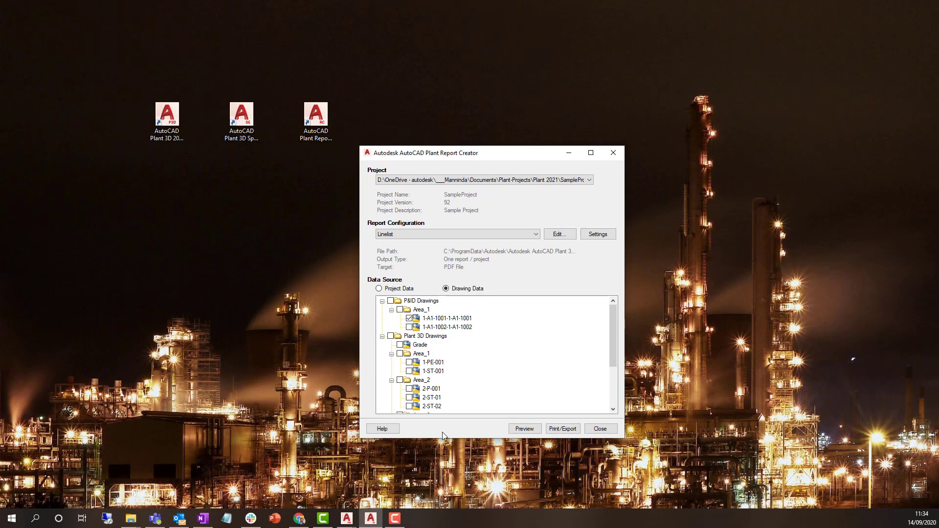
{"action": "left_click", "coordinate": [522, 429]}
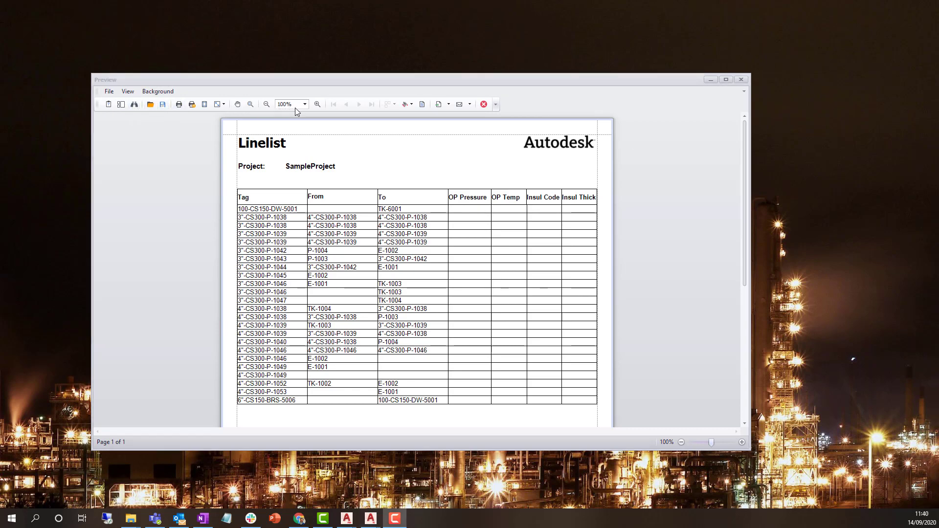
{"action": "left_click", "coordinate": [412, 104]}
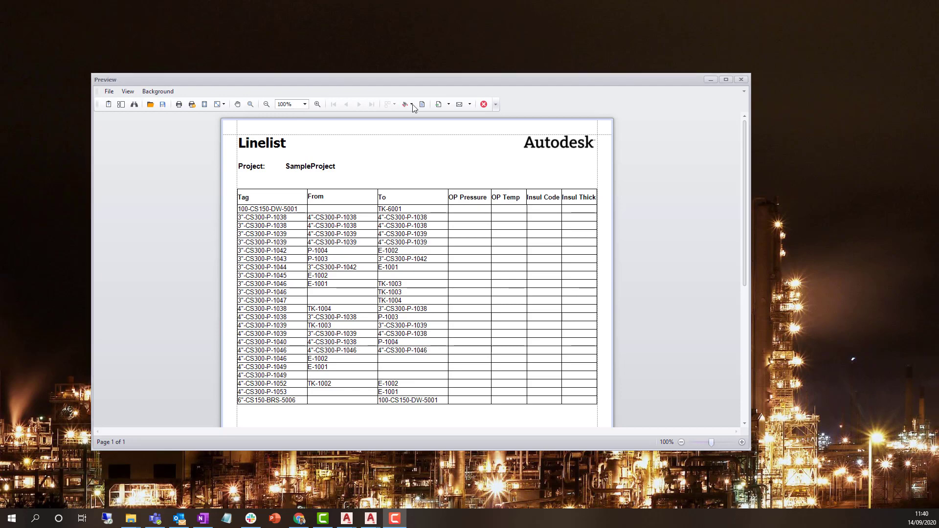
{"action": "left_click", "coordinate": [445, 159]}
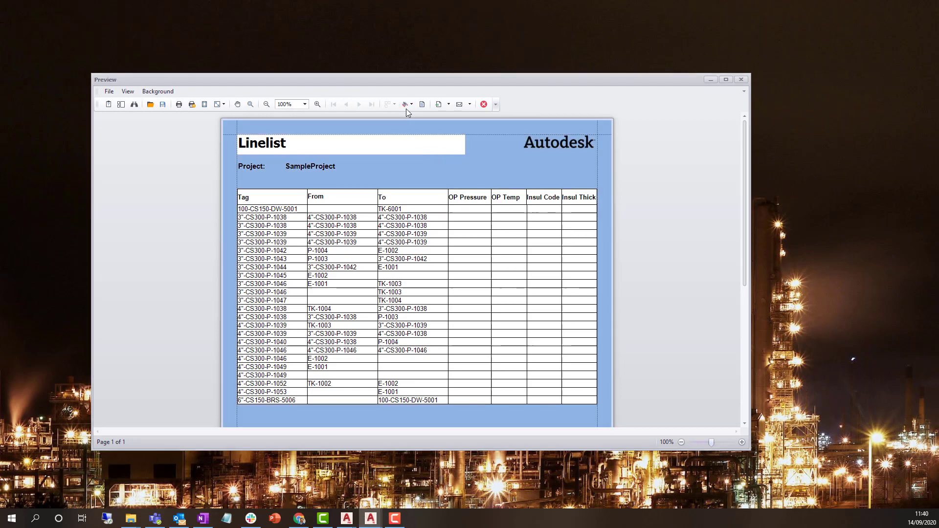
{"action": "left_click", "coordinate": [412, 107]}
{"action": "left_click", "coordinate": [406, 141]}
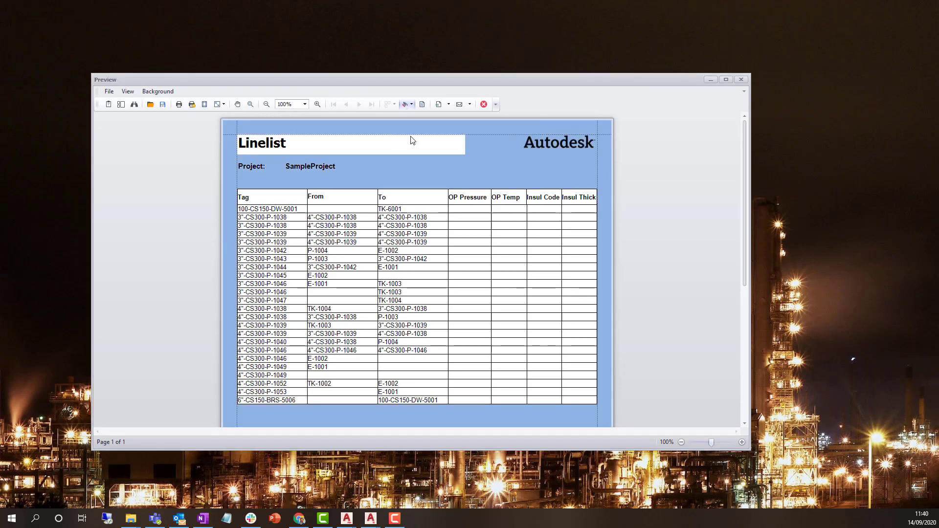
{"action": "left_click", "coordinate": [422, 105]}
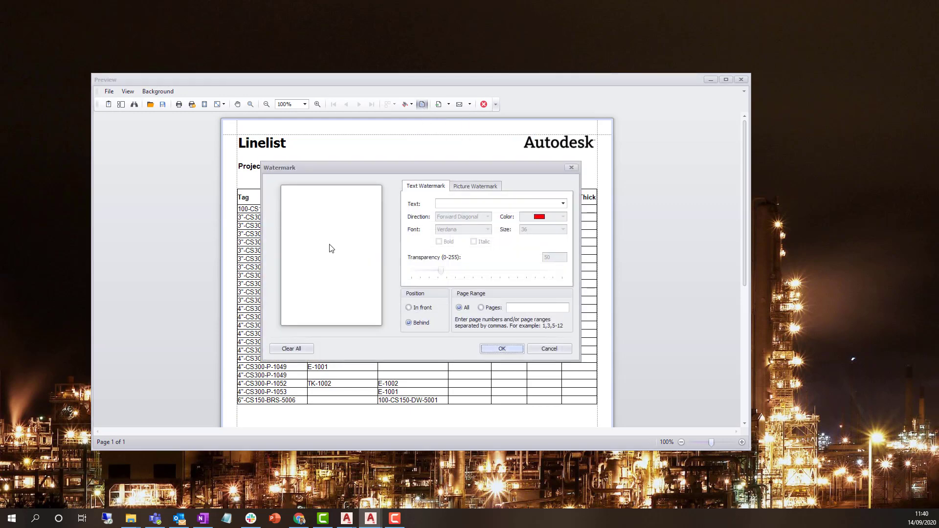
{"action": "left_click", "coordinate": [466, 187]}
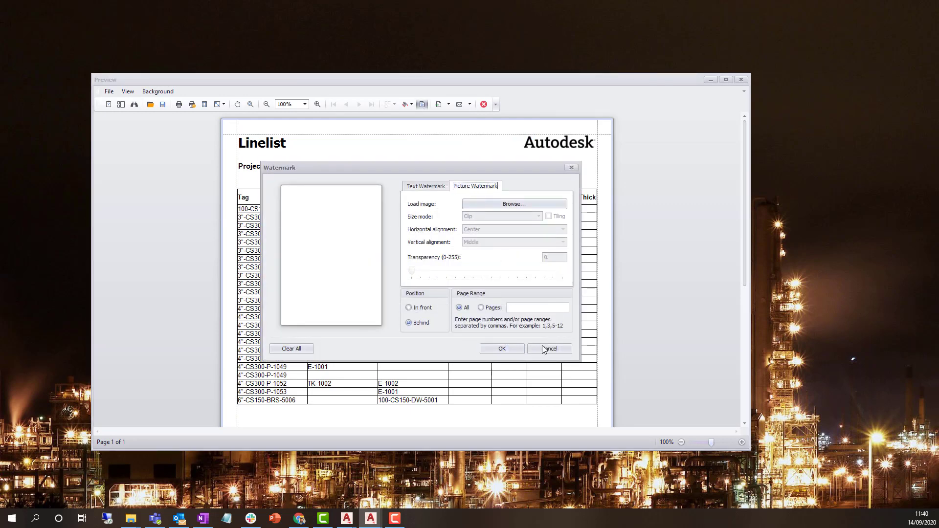
{"action": "left_click", "coordinate": [556, 349]}
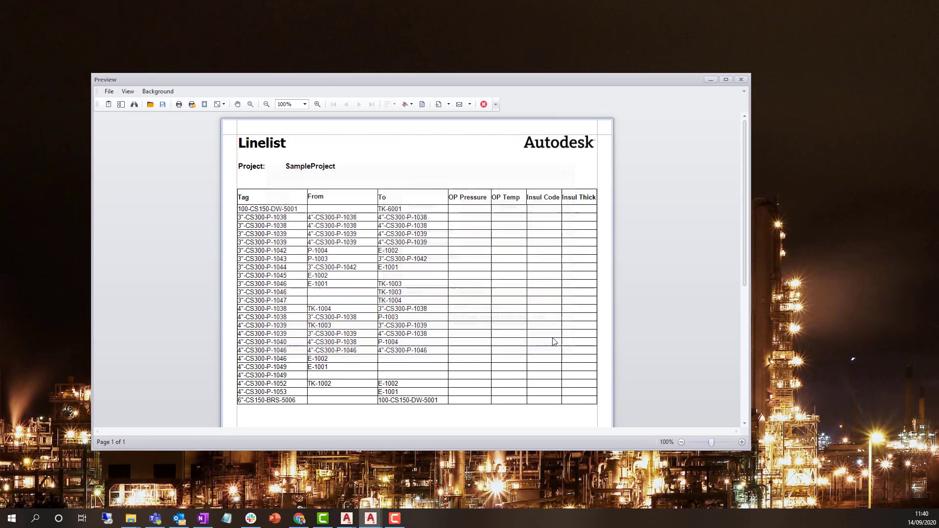
{"action": "left_click", "coordinate": [449, 104]}
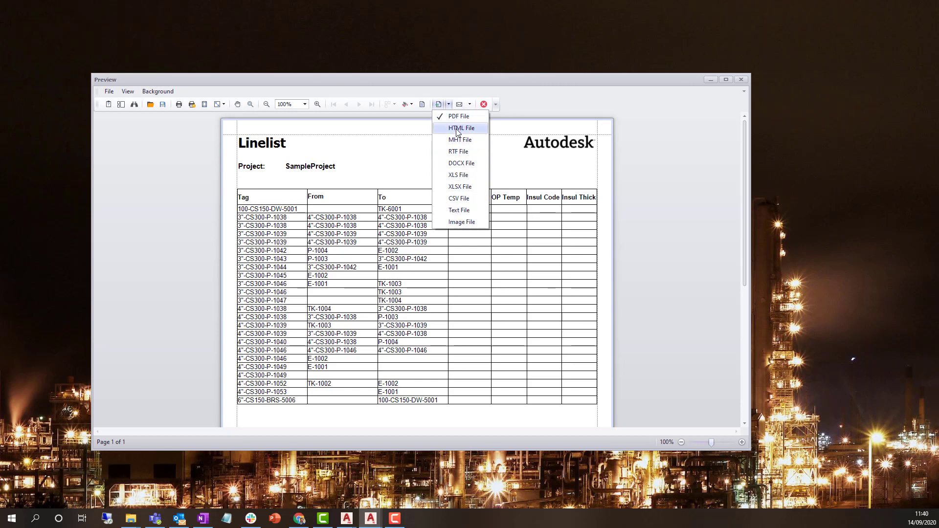
{"action": "left_click", "coordinate": [469, 104]}
{"action": "left_click", "coordinate": [470, 104]}
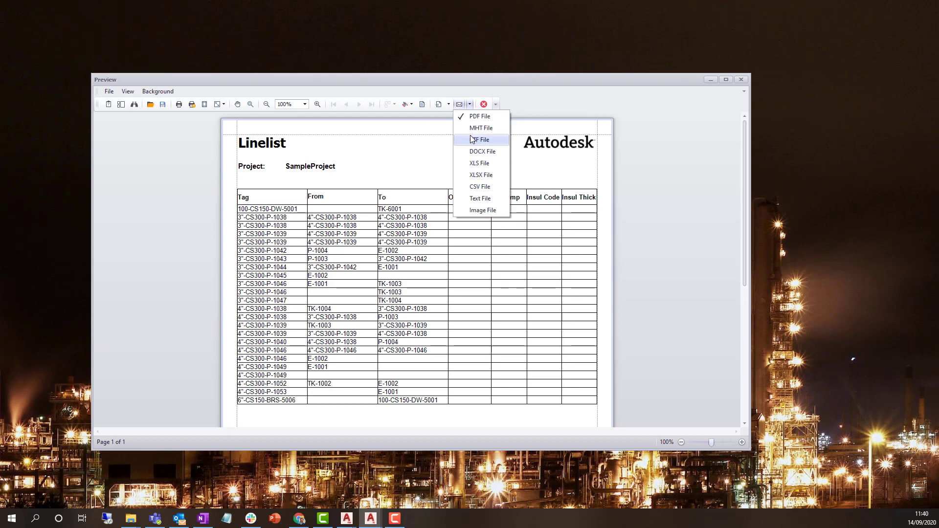
{"action": "left_click", "coordinate": [556, 116]}
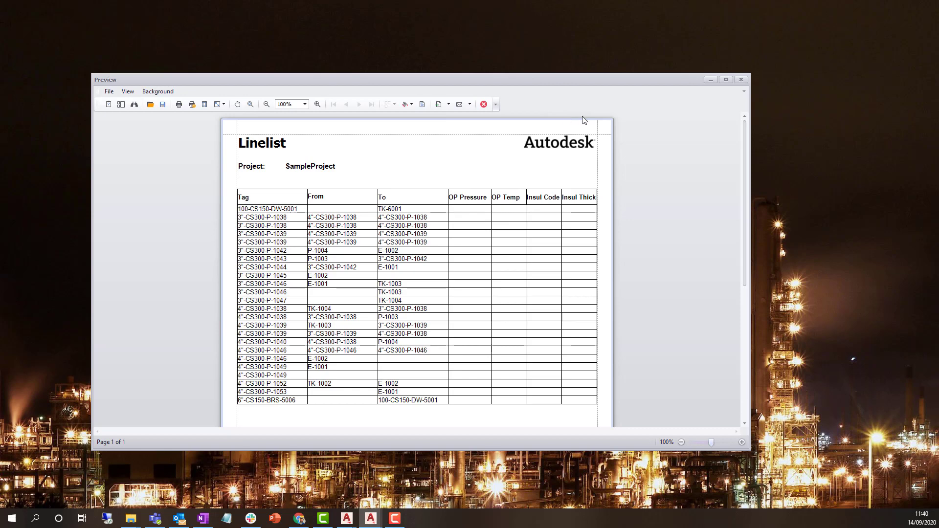
{"action": "left_click", "coordinate": [741, 80]}
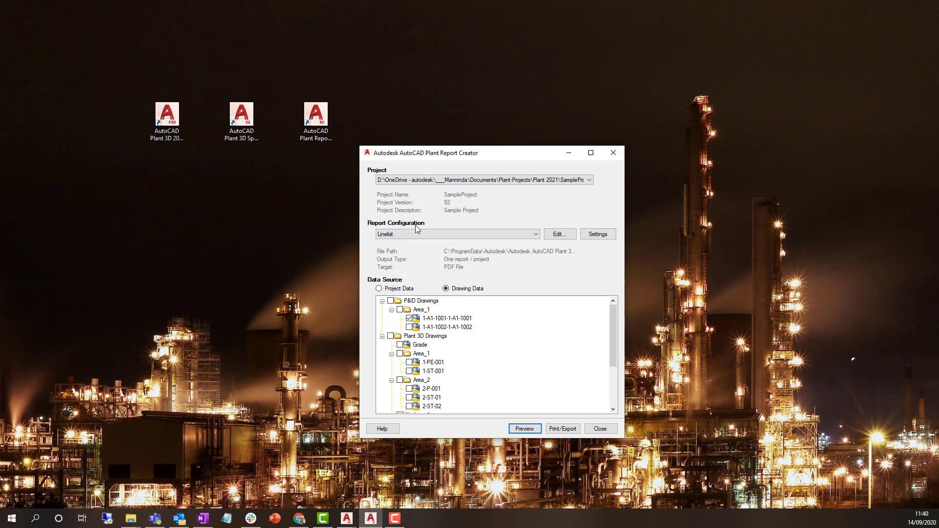
Keep SampleProject, switch the source to Project Data, and bring up the Linelist's PDF Export Options.
{"action": "left_click", "coordinate": [590, 180]}
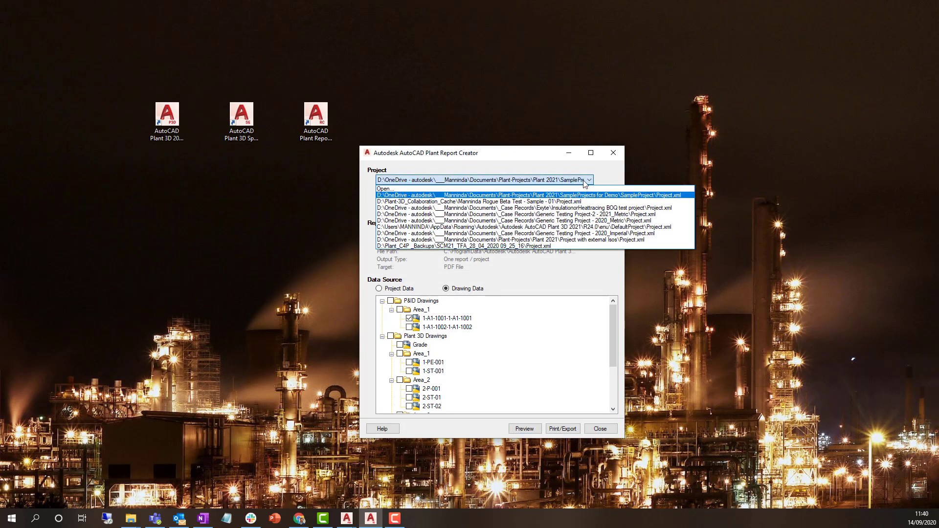
{"action": "left_click", "coordinate": [599, 195]}
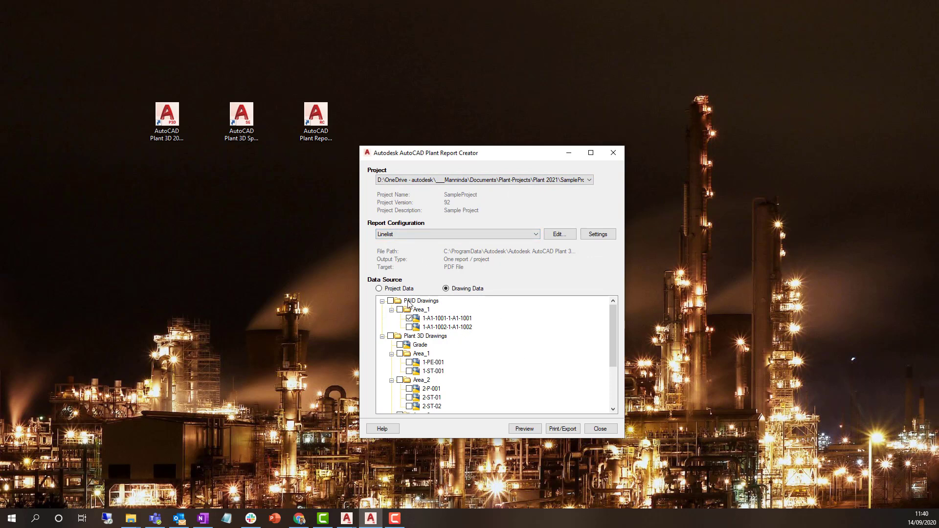
{"action": "left_click", "coordinate": [380, 289]}
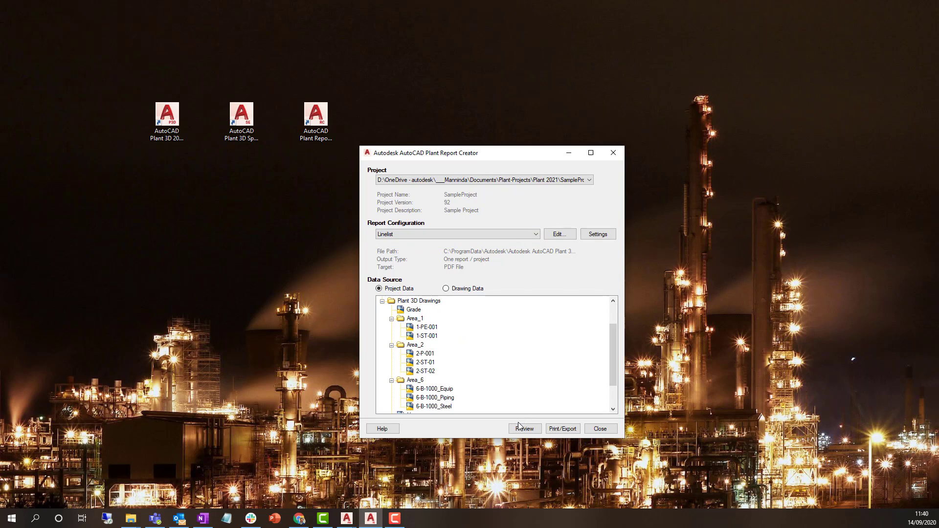
{"action": "left_click", "coordinate": [561, 430]}
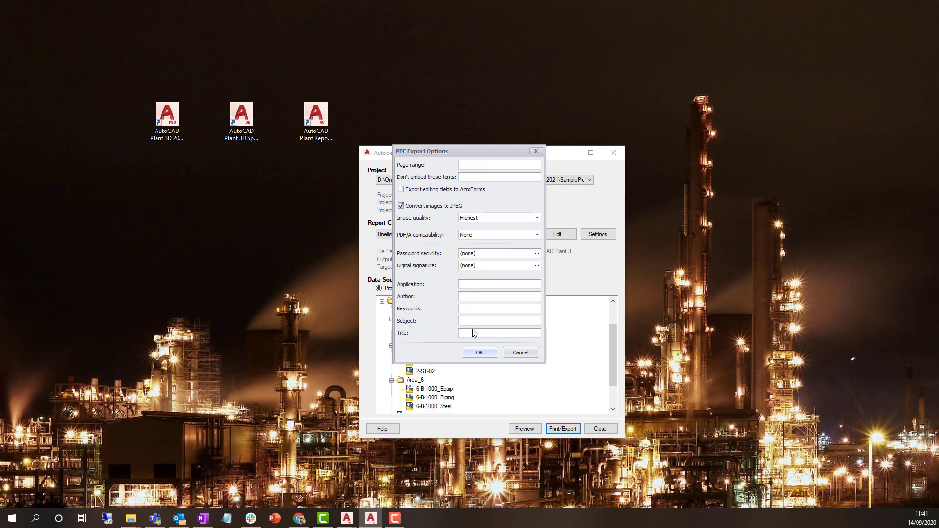
Confirm the PDF export, then open the created Linelist PDF in Acrobat and close it.
{"action": "left_click", "coordinate": [477, 353]}
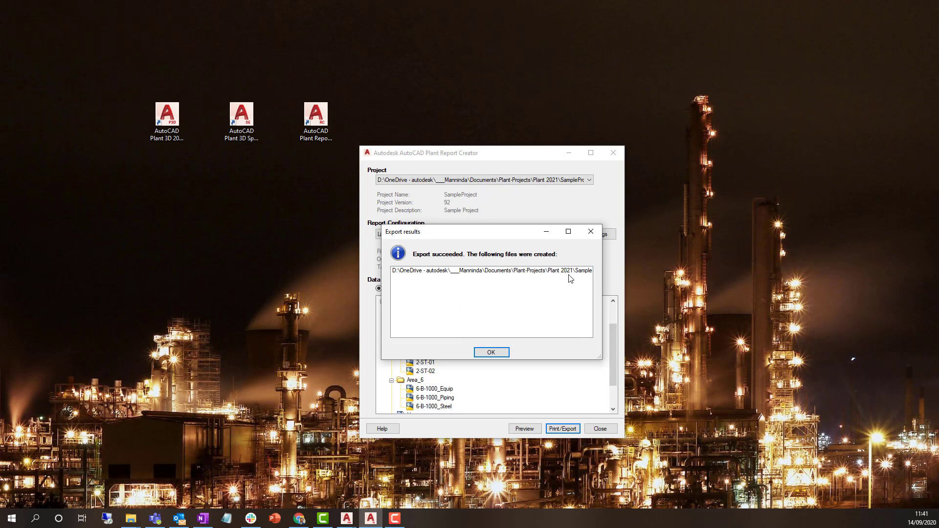
{"action": "double_click", "coordinate": [502, 273]}
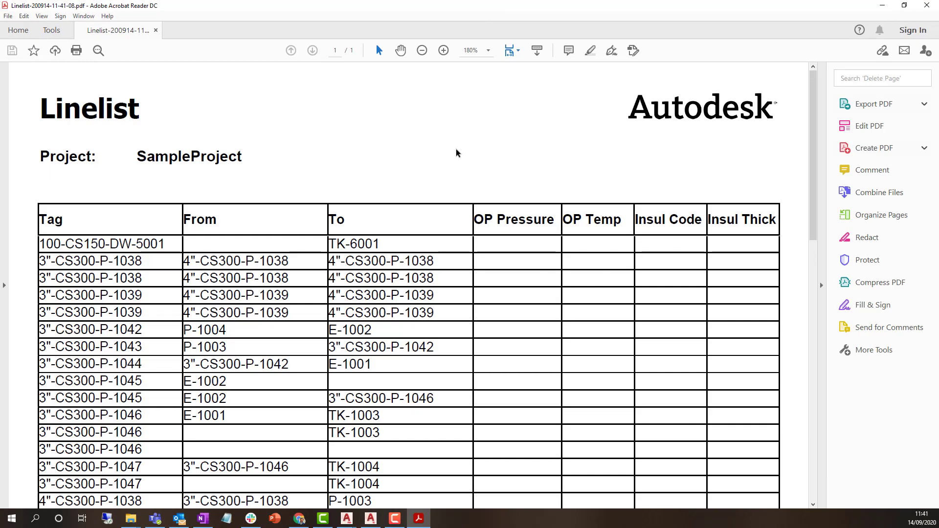
{"action": "left_click", "coordinate": [926, 6]}
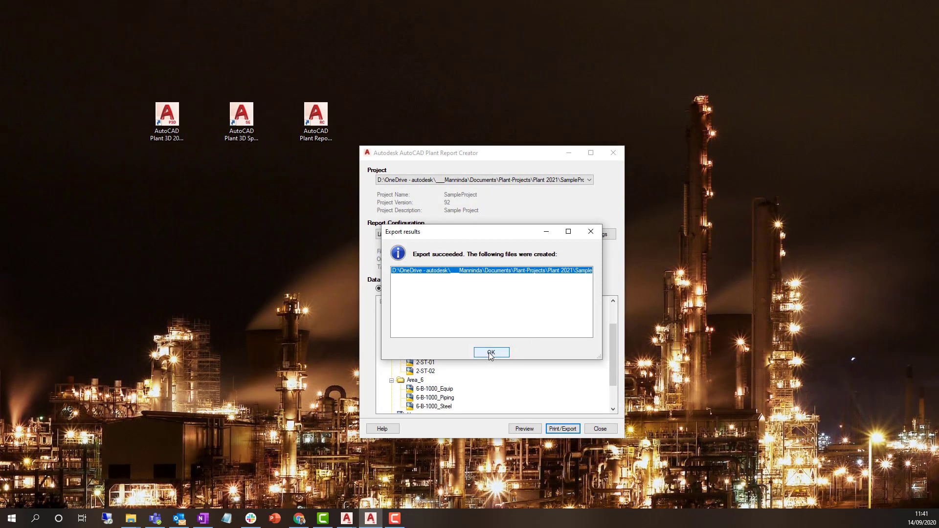
Close the Export results message with OK.
{"action": "left_click", "coordinate": [491, 353]}
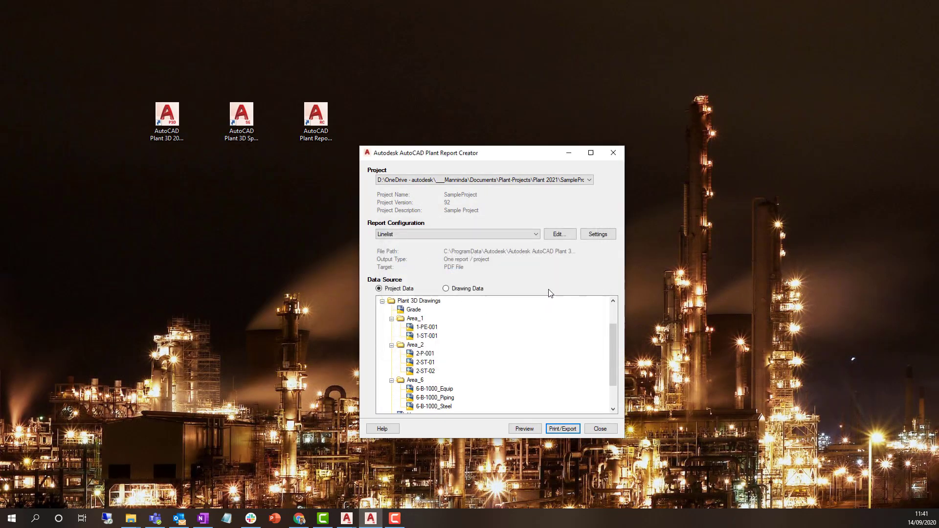